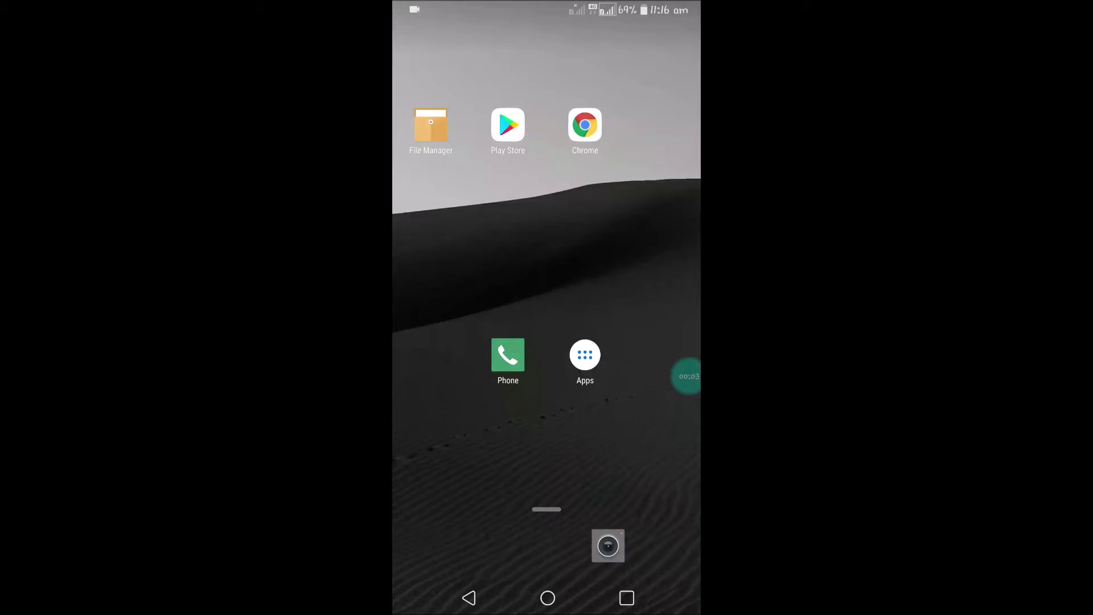
Launch Gmail from the app list and select the SoBreezy Ad sense Help conversation.
{"action": "left_click", "coordinate": [585, 356]}
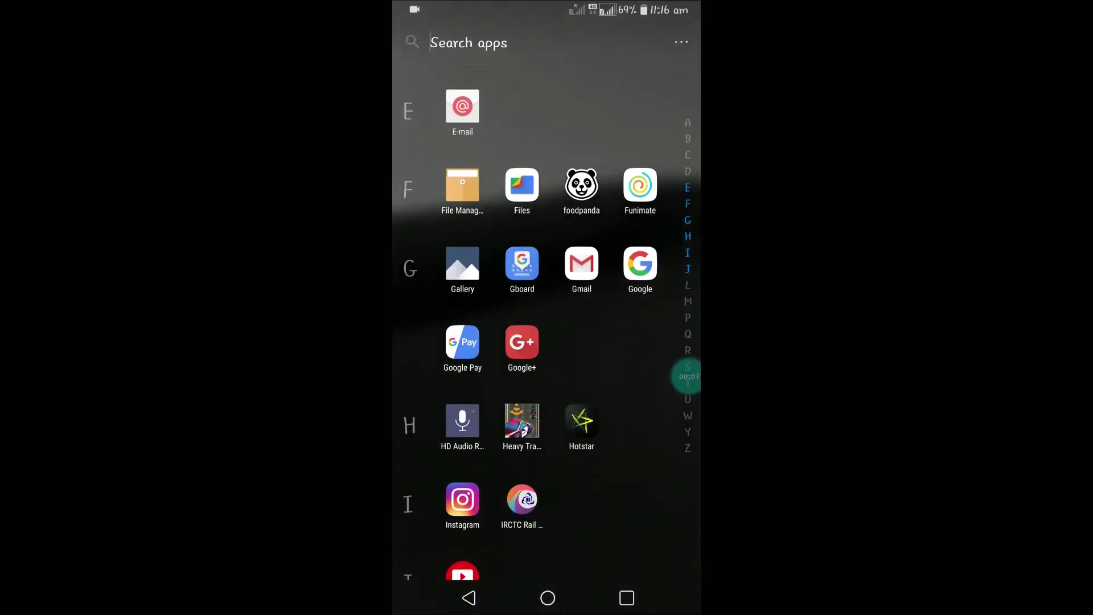
{"action": "left_click", "coordinate": [580, 265]}
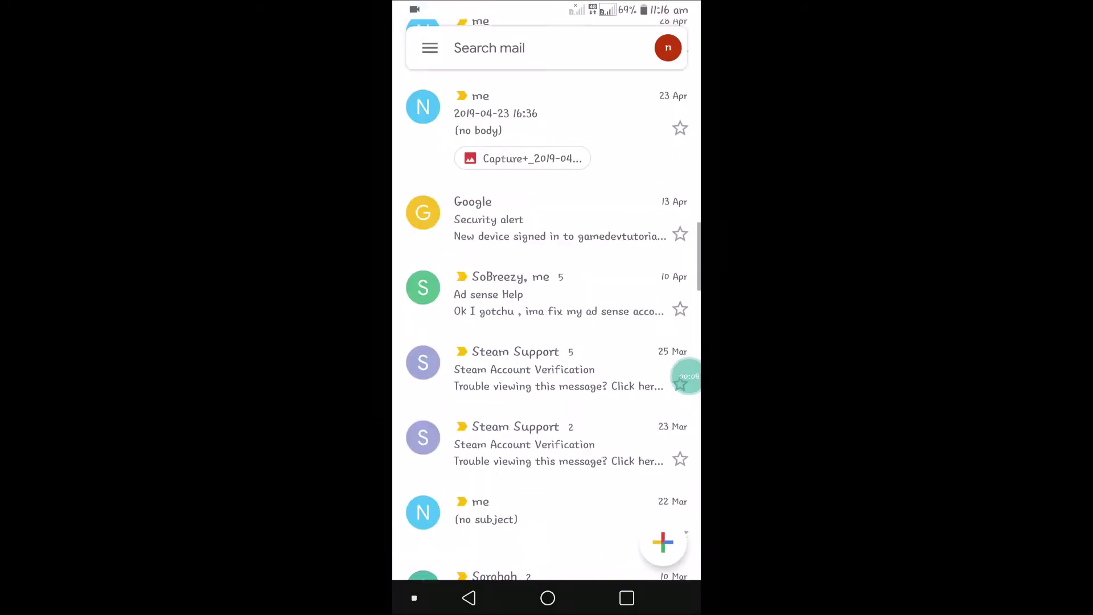
{"action": "scroll", "coordinate": [547, 324], "scroll_direction": "down", "scroll_amount": 10}
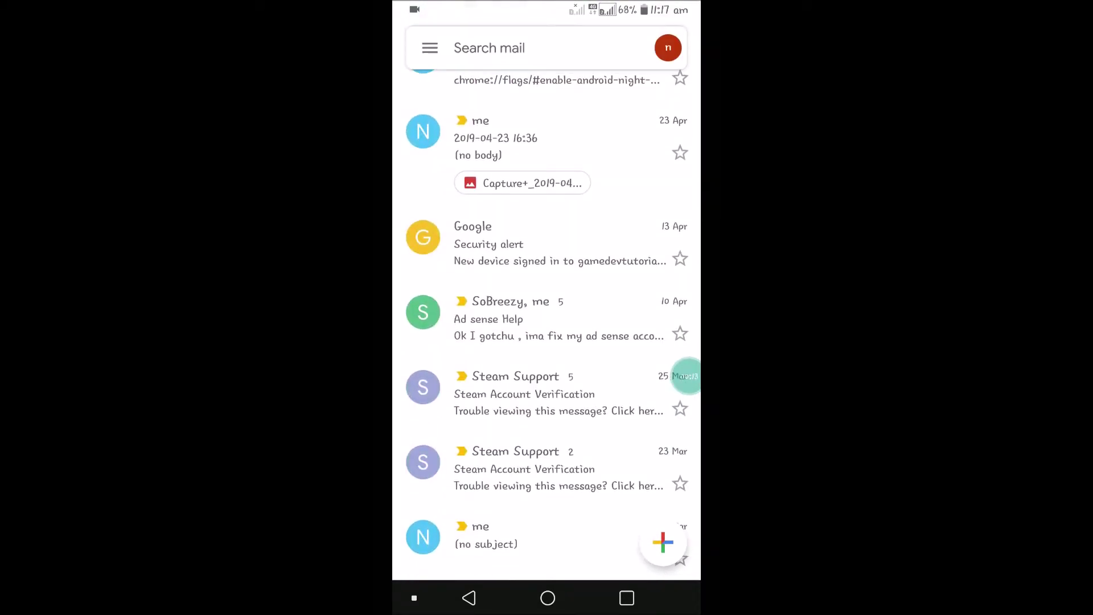
{"action": "left_click", "coordinate": [546, 318]}
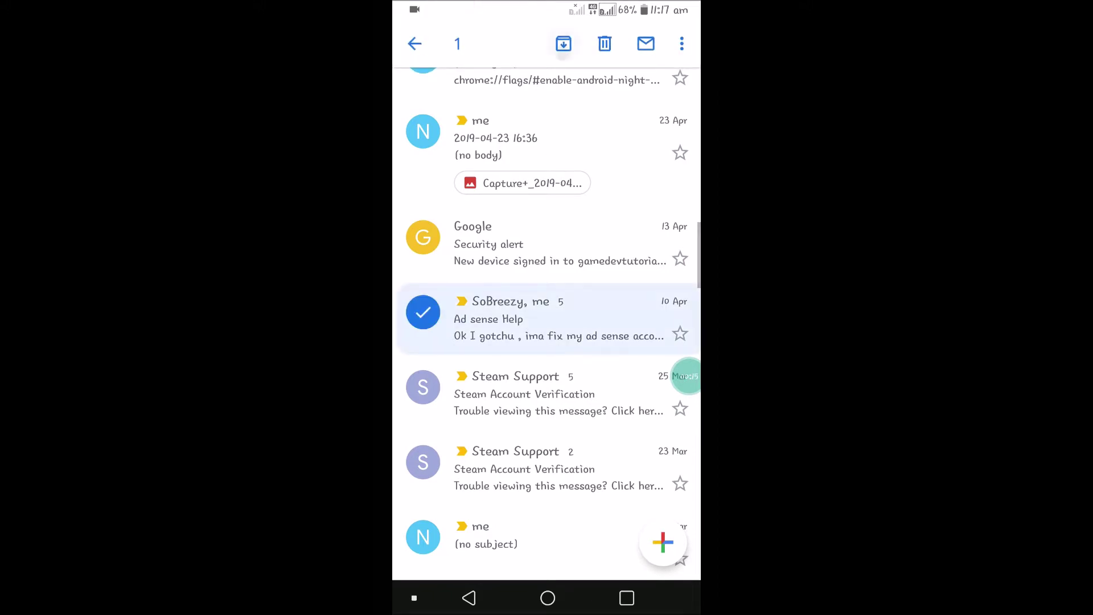
Archive the SoBreezy Ad sense Help conversation by swiping it out of the inbox.
{"action": "left_click", "coordinate": [563, 44]}
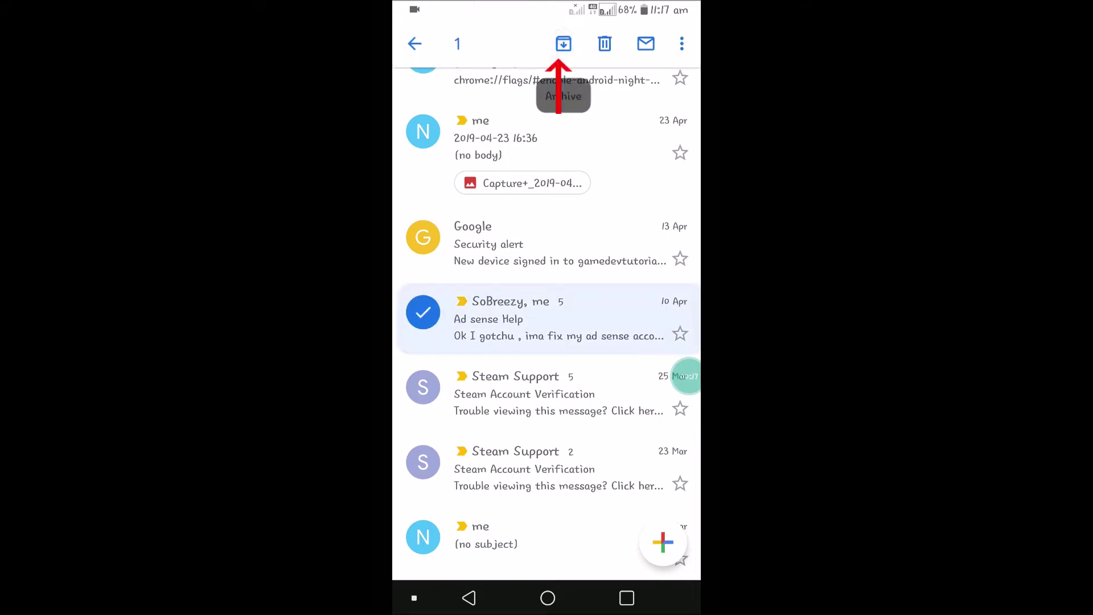
{"action": "left_click", "coordinate": [547, 318]}
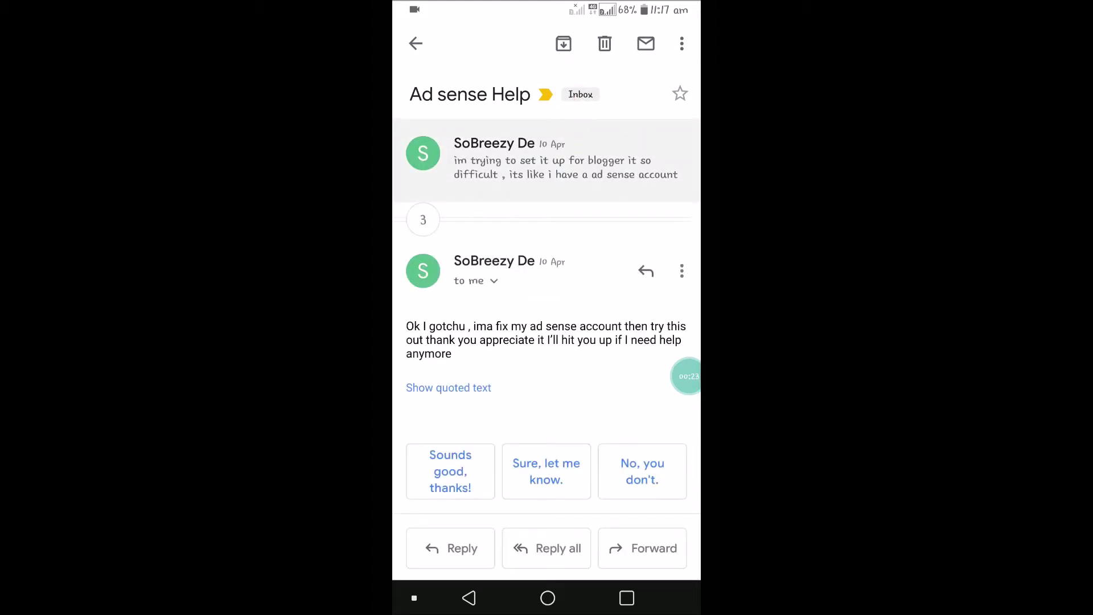
{"action": "left_click", "coordinate": [546, 162]}
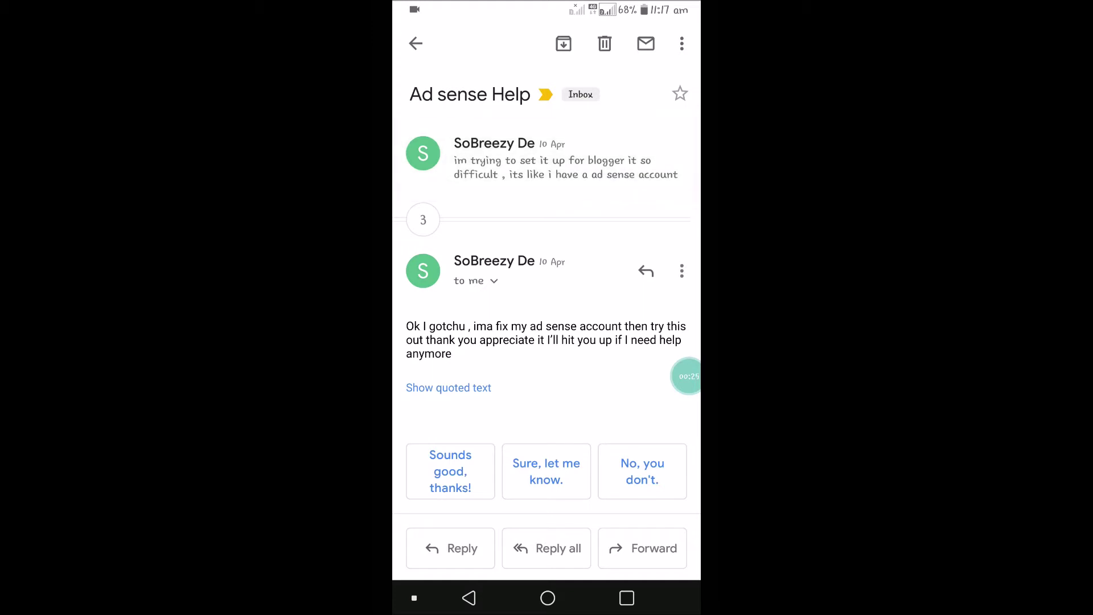
{"action": "left_click", "coordinate": [415, 43]}
{"action": "left_click_drag", "start_coordinate": [453, 317], "coordinate": [650, 317]}
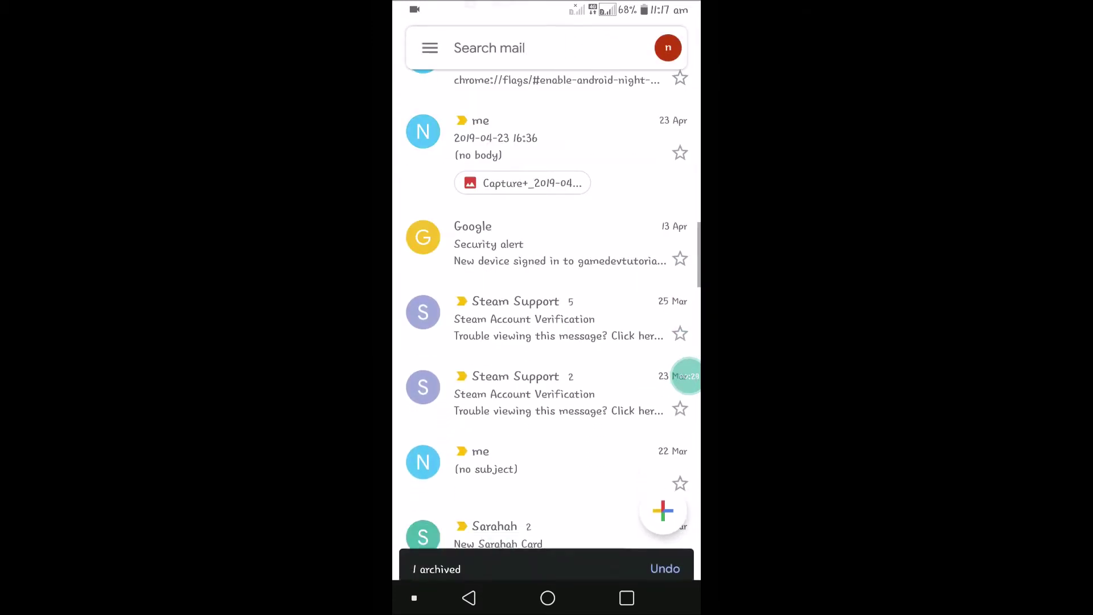
{"action": "scroll", "coordinate": [547, 341], "scroll_direction": "up", "scroll_amount": 10}
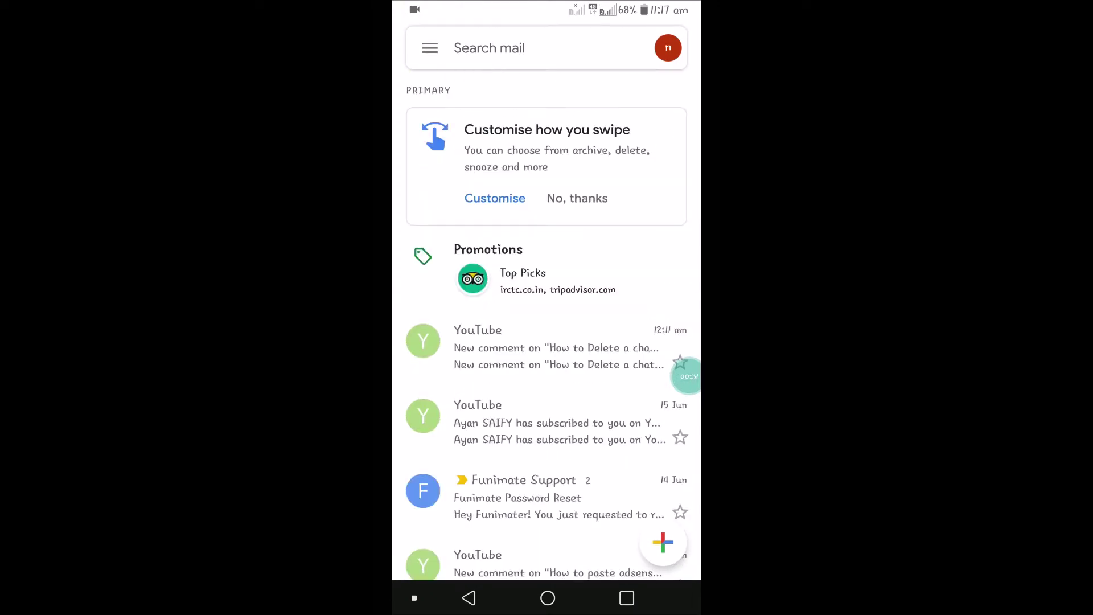
Check the Chrome search result explaining where archived emails go.
{"action": "left_click", "coordinate": [430, 48]}
{"action": "left_click", "coordinate": [626, 598]}
{"action": "left_click", "coordinate": [547, 256]}
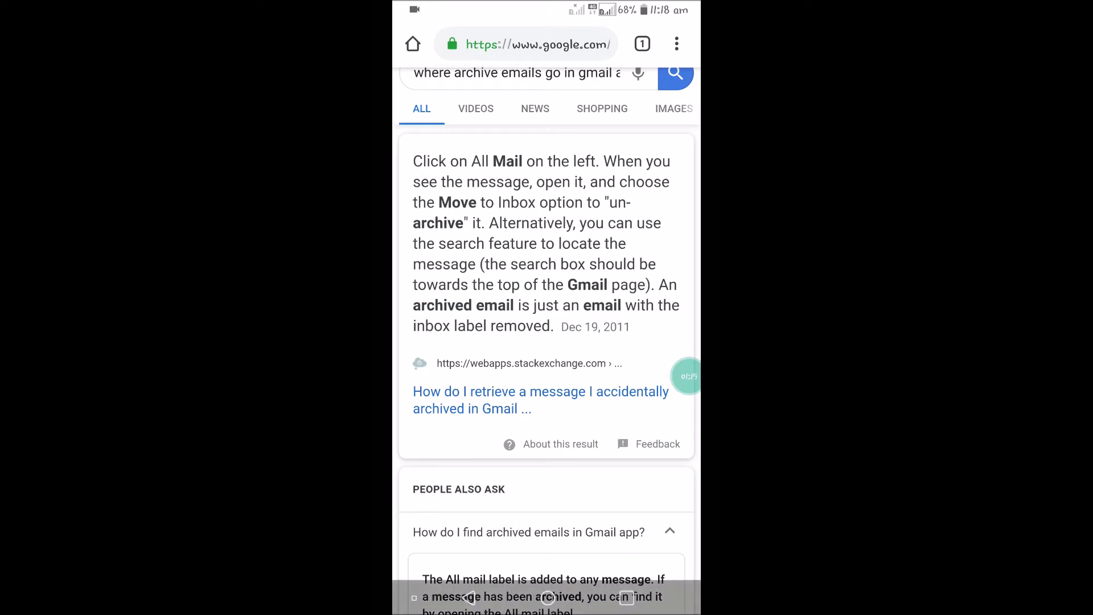
{"action": "left_click", "coordinate": [626, 597]}
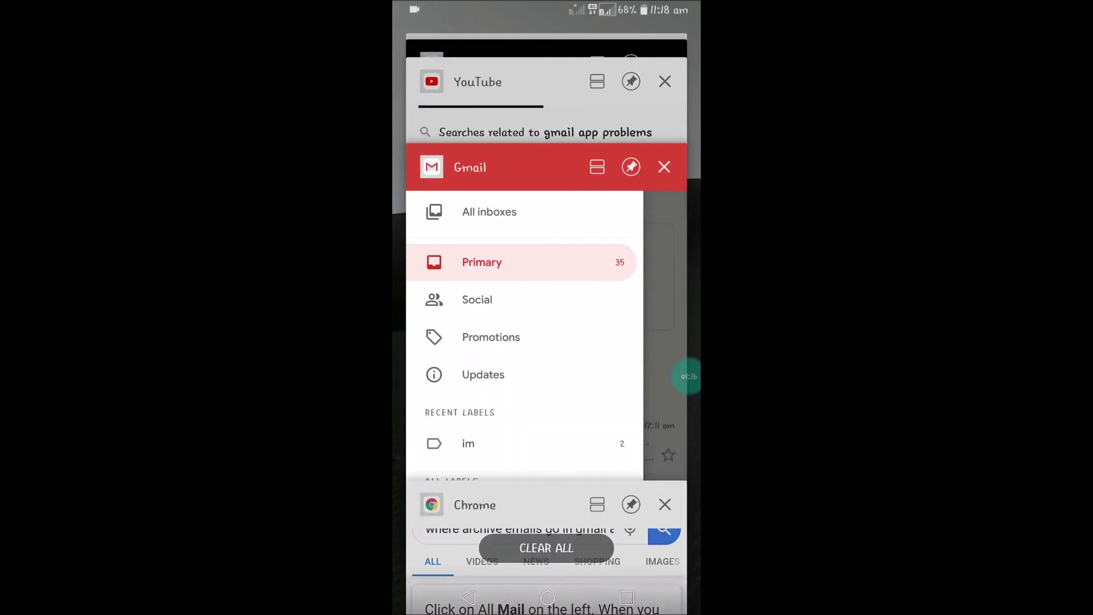
Find and open the archived Ad sense Help conversation in Gmail's All mail folder.
{"action": "left_click", "coordinate": [537, 293]}
{"action": "scroll", "coordinate": [522, 298], "scroll_direction": "down", "scroll_amount": 3}
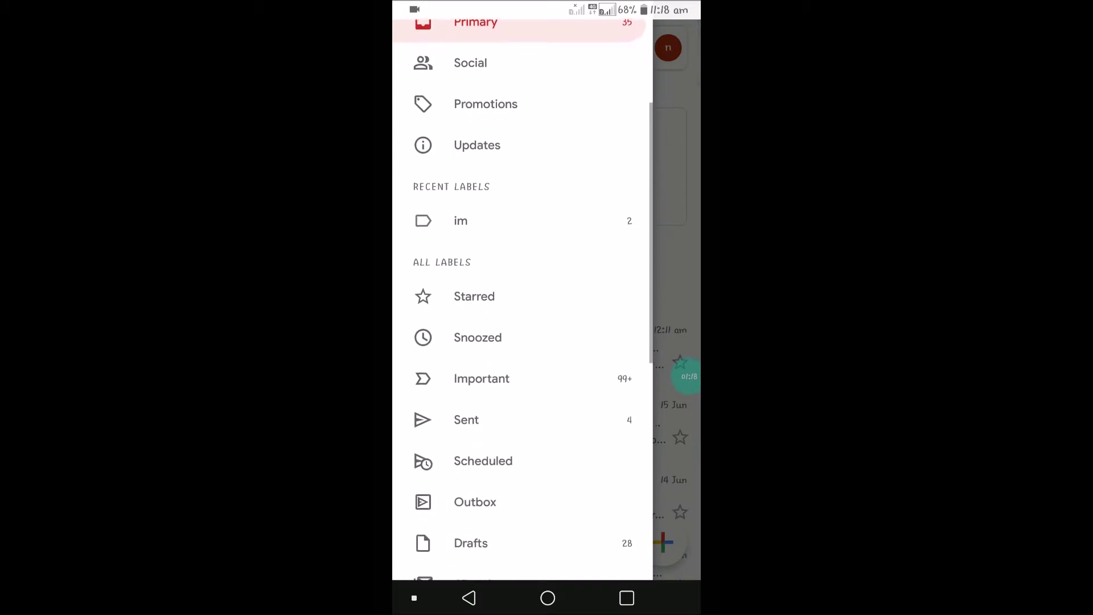
{"action": "scroll", "coordinate": [522, 300], "scroll_direction": "down", "scroll_amount": 3}
{"action": "scroll", "coordinate": [522, 299], "scroll_direction": "down", "scroll_amount": 3}
{"action": "left_click", "coordinate": [474, 372]}
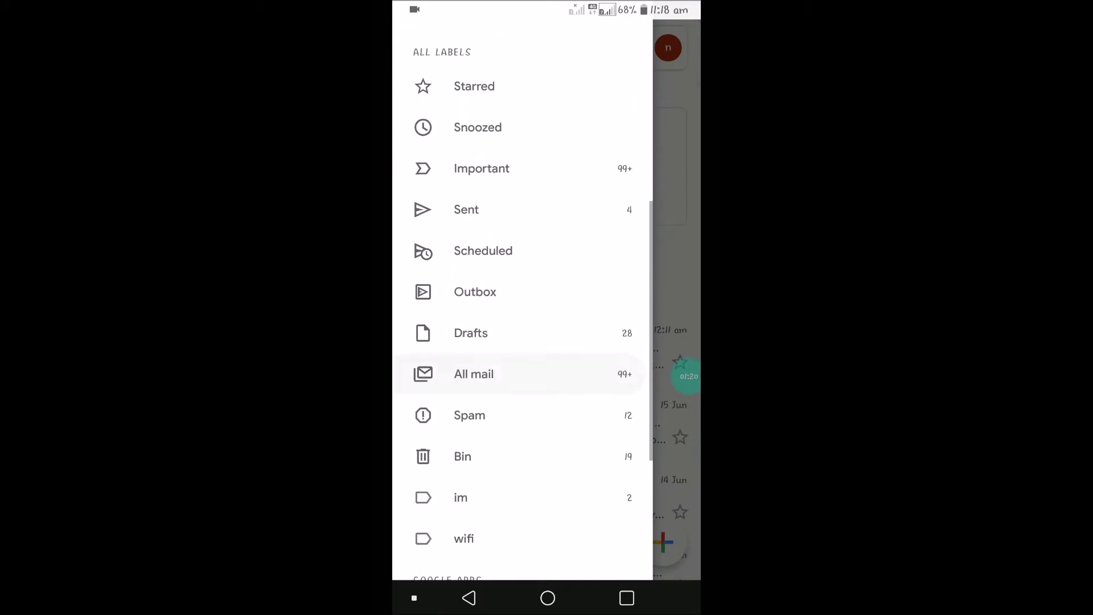
{"action": "left_click", "coordinate": [429, 48]}
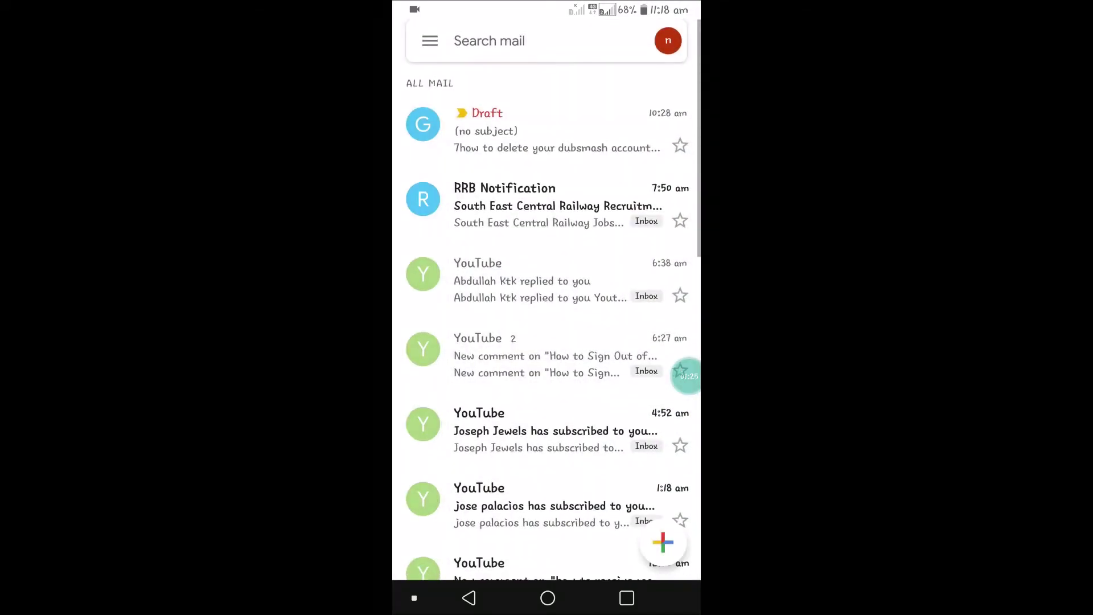
{"action": "scroll", "coordinate": [547, 308], "scroll_direction": "down", "scroll_amount": 3}
{"action": "scroll", "coordinate": [546, 308], "scroll_direction": "down", "scroll_amount": 4}
{"action": "scroll", "coordinate": [547, 307], "scroll_direction": "down", "scroll_amount": 2}
{"action": "scroll", "coordinate": [547, 308], "scroll_direction": "down", "scroll_amount": 2}
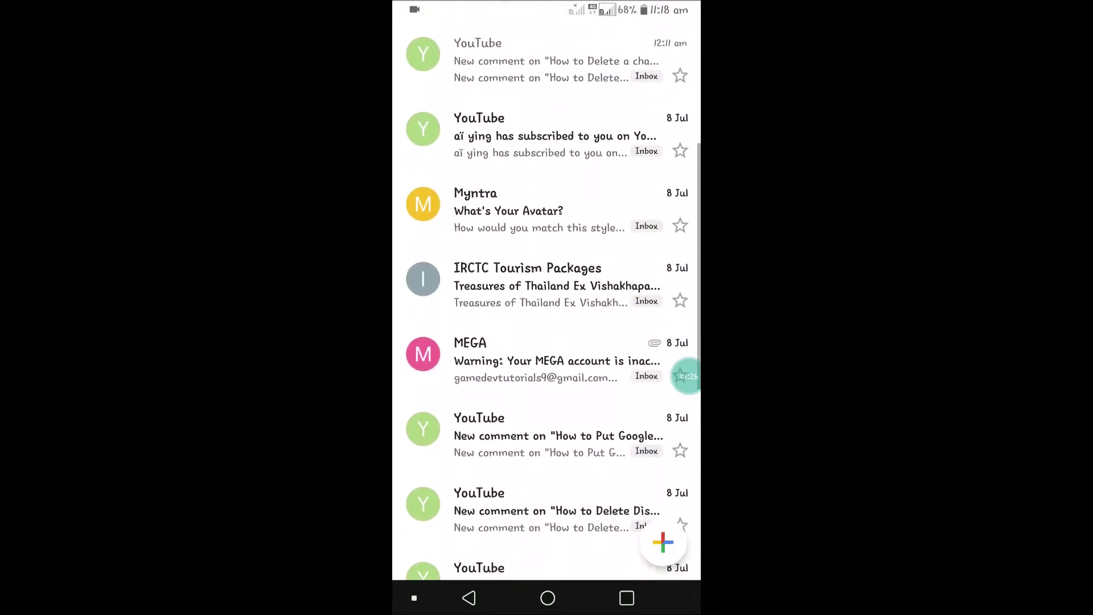
{"action": "scroll", "coordinate": [546, 308], "scroll_direction": "down", "scroll_amount": 2}
{"action": "scroll", "coordinate": [547, 308], "scroll_direction": "down", "scroll_amount": 2}
{"action": "scroll", "coordinate": [547, 308], "scroll_direction": "down", "scroll_amount": 2}
{"action": "scroll", "coordinate": [547, 308], "scroll_direction": "down", "scroll_amount": 2}
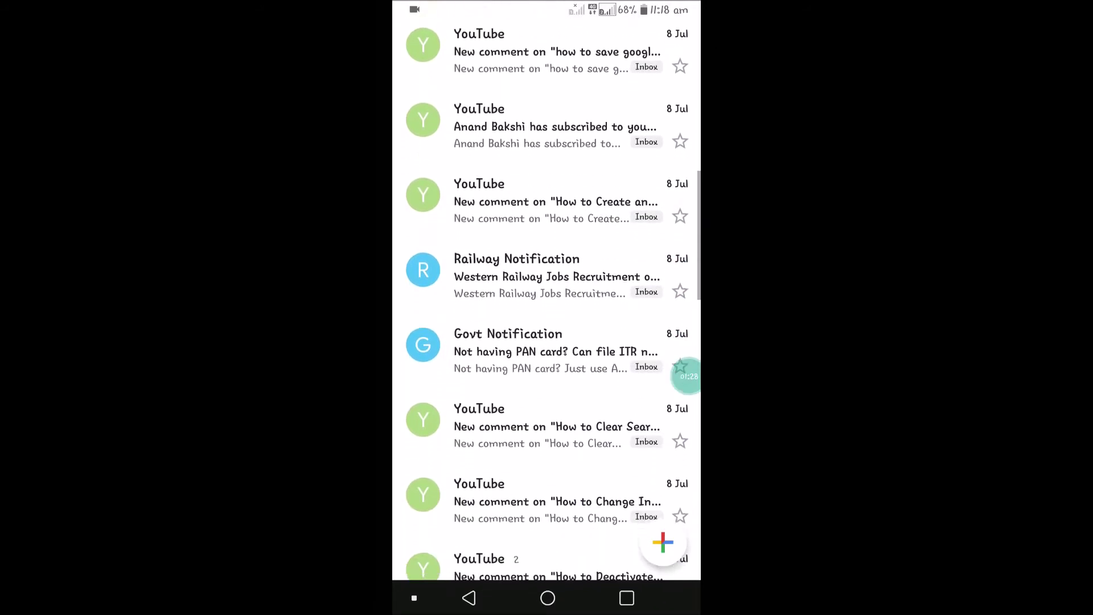
{"action": "scroll", "coordinate": [546, 308], "scroll_direction": "down", "scroll_amount": 3}
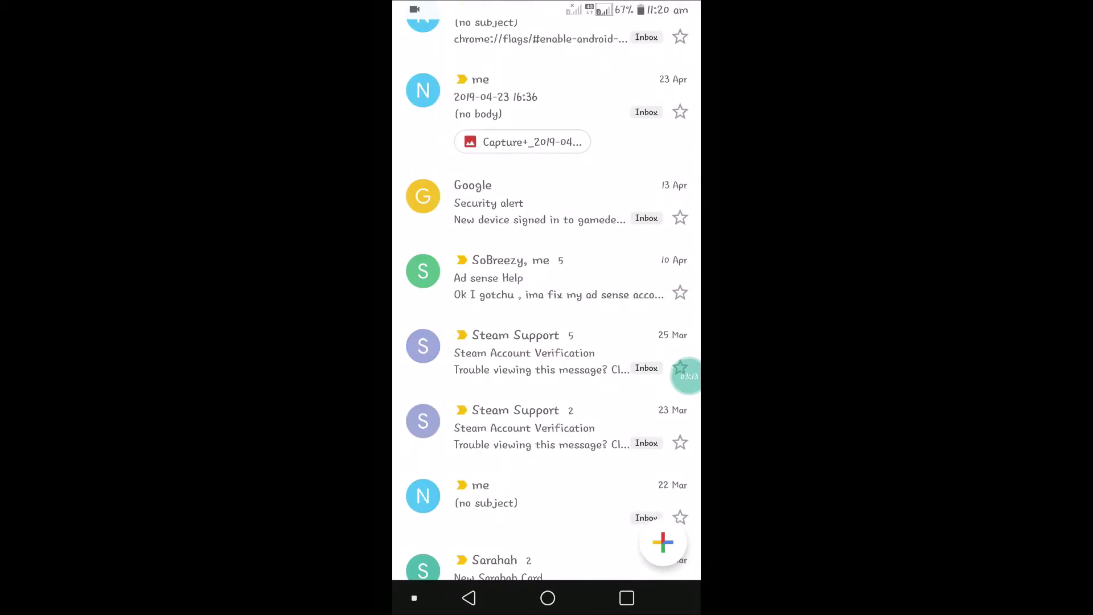
{"action": "left_click_drag", "start_coordinate": [530, 278], "coordinate": [534, 278]}
{"action": "left_click", "coordinate": [547, 278]}
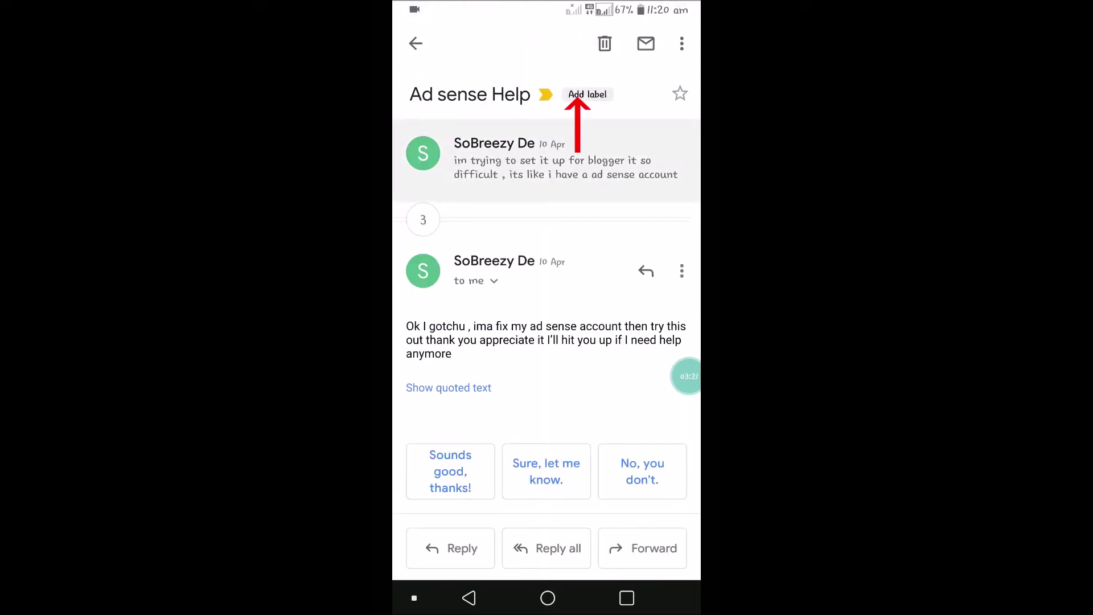
Move the SoBreezy Ad sense Help conversation back to Inbox, then show the Primary inbox.
{"action": "left_click", "coordinate": [547, 162]}
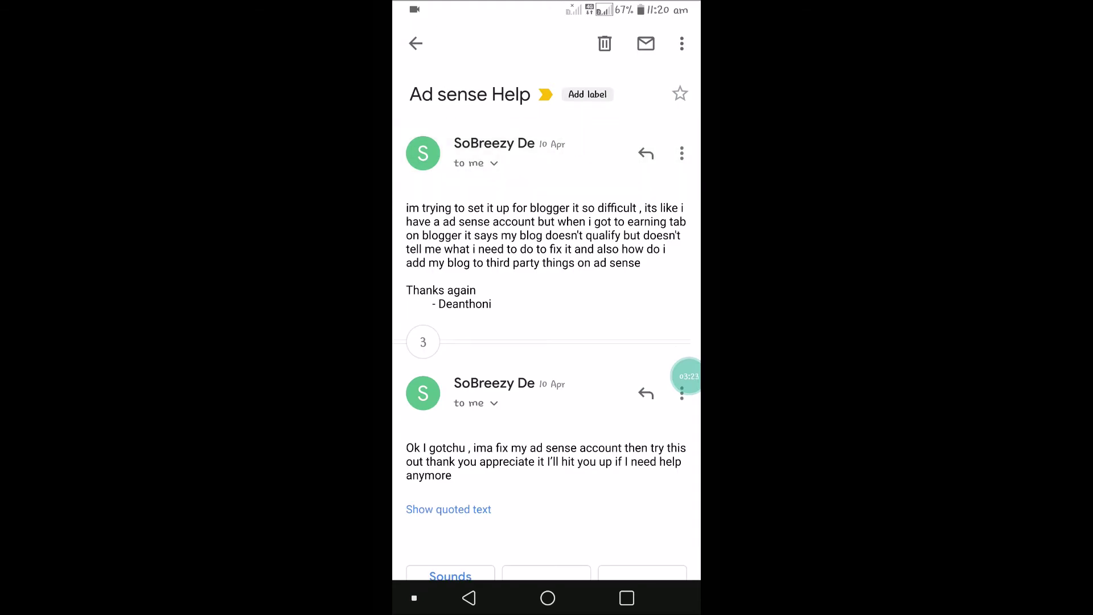
{"action": "left_click", "coordinate": [415, 42]}
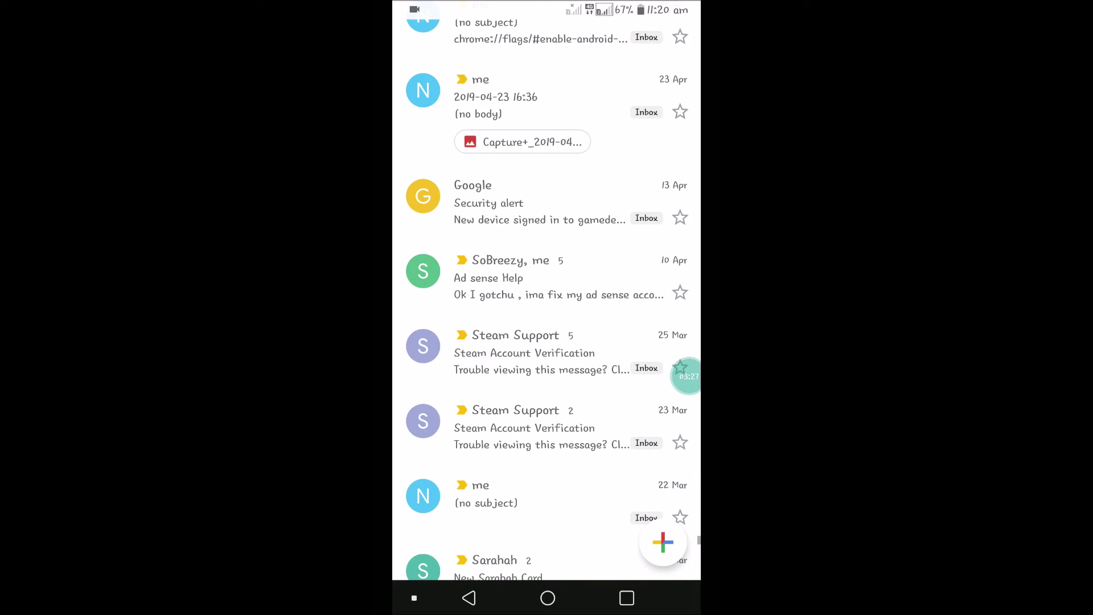
{"action": "left_click", "coordinate": [547, 278]}
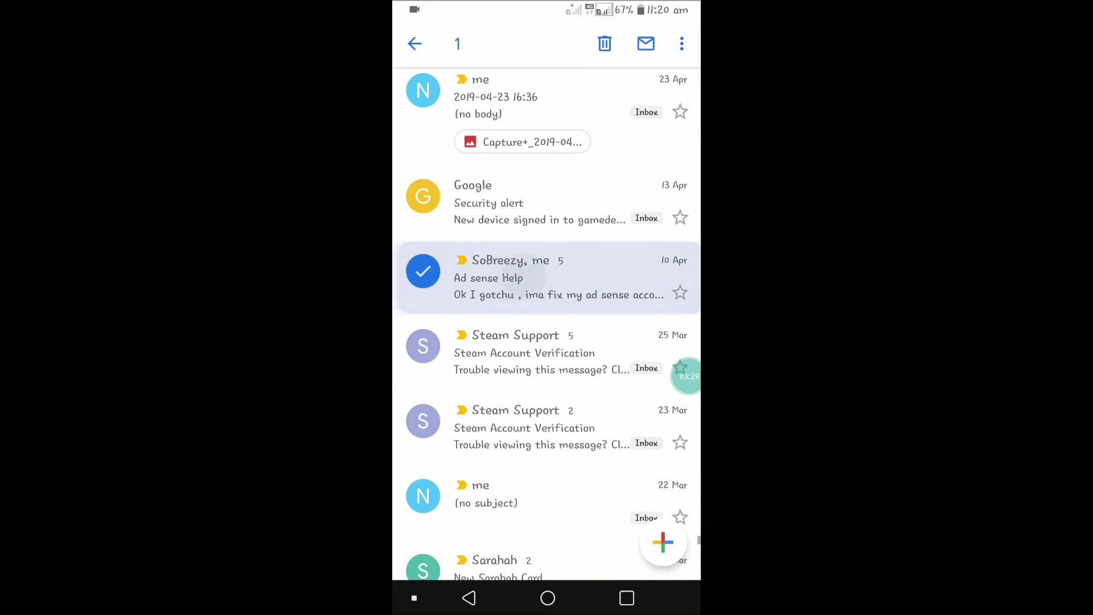
{"action": "left_click", "coordinate": [682, 44]}
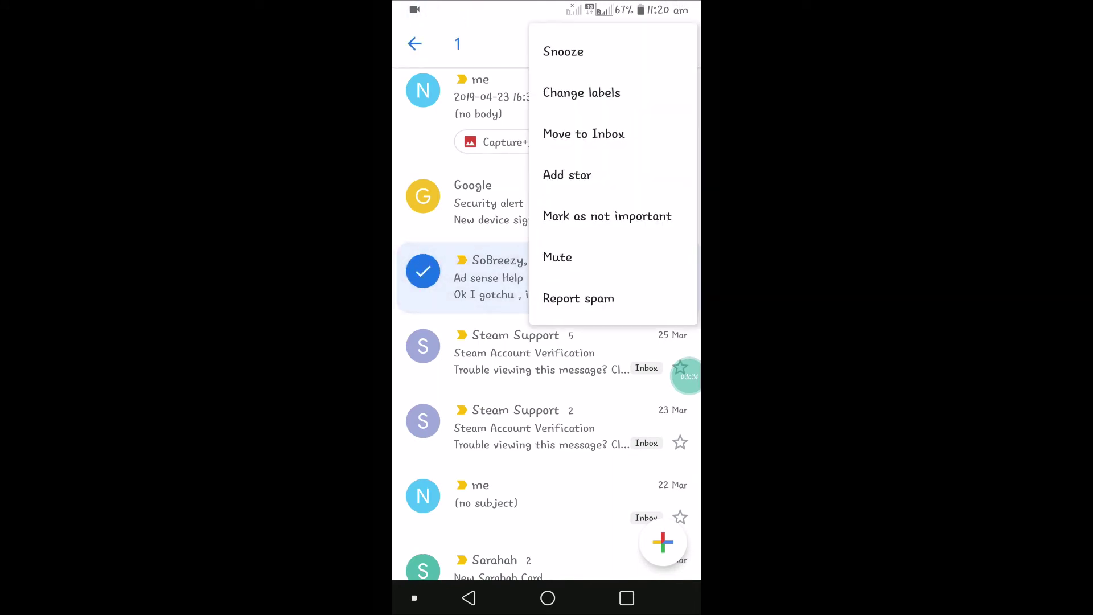
{"action": "left_click", "coordinate": [583, 133]}
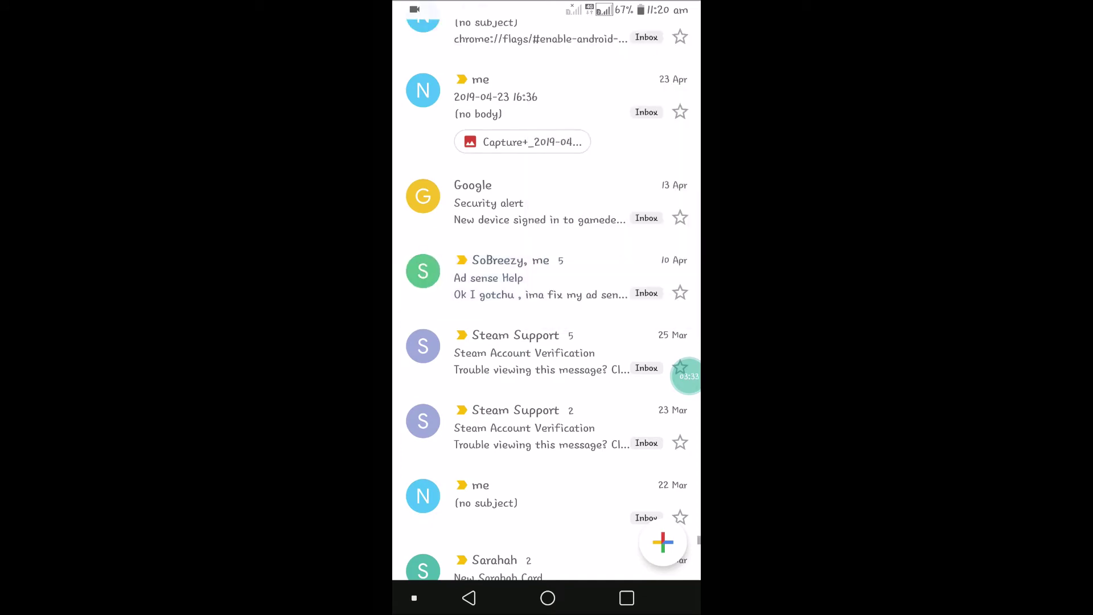
{"action": "scroll", "coordinate": [546, 307], "scroll_direction": "up", "scroll_amount": 10}
{"action": "scroll", "coordinate": [547, 308], "scroll_direction": "up", "scroll_amount": 10}
{"action": "left_click", "coordinate": [430, 46]}
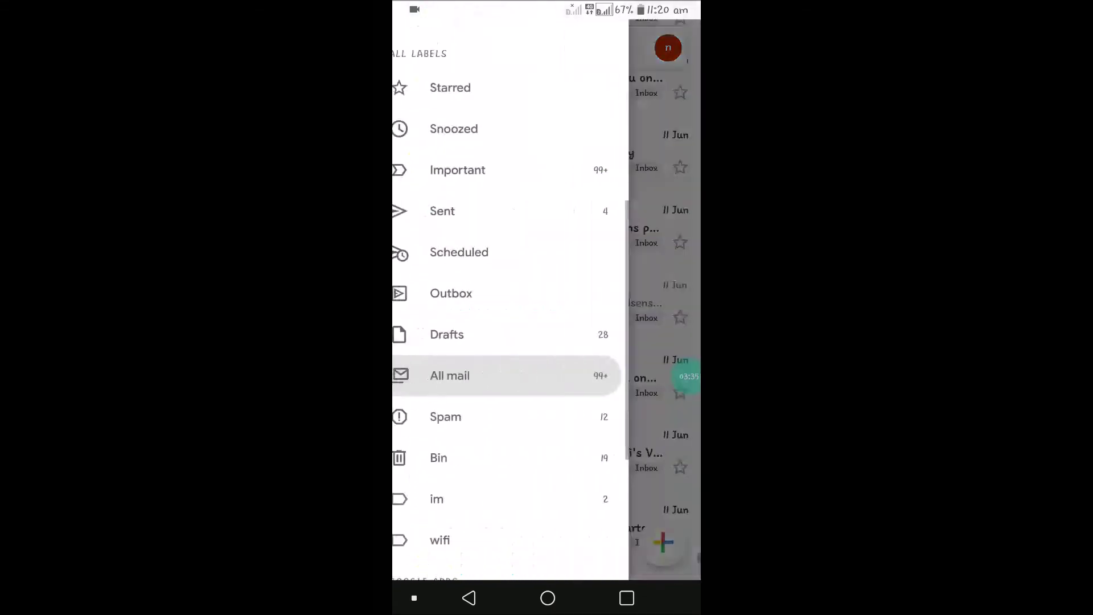
{"action": "scroll", "coordinate": [520, 307], "scroll_direction": "up", "scroll_amount": 5}
{"action": "left_click", "coordinate": [476, 149]}
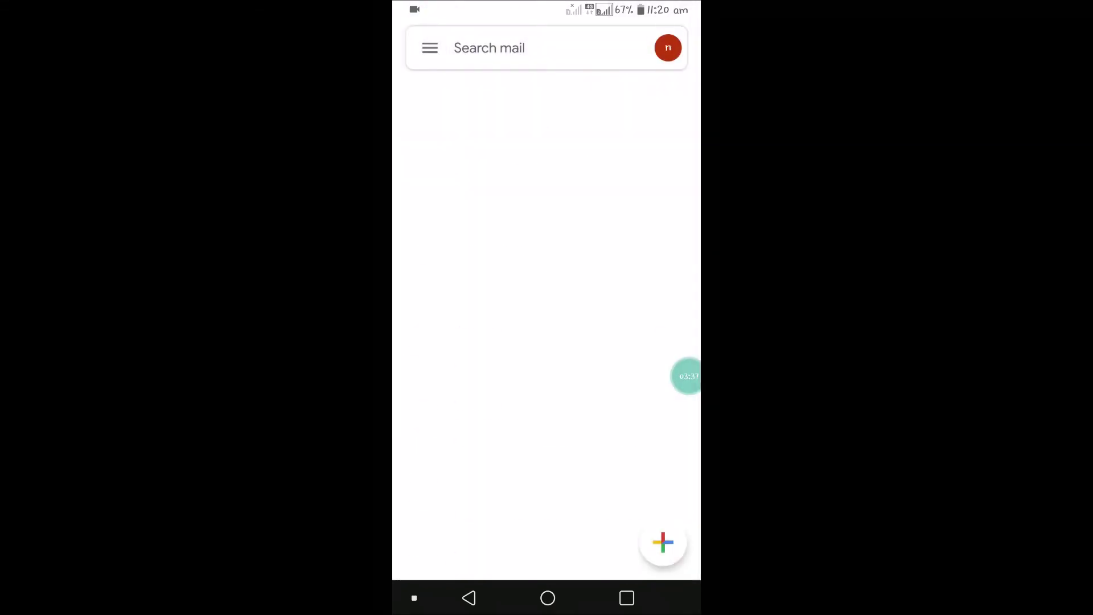
{"action": "scroll", "coordinate": [546, 307], "scroll_direction": "down", "scroll_amount": 3}
{"action": "scroll", "coordinate": [546, 307], "scroll_direction": "down", "scroll_amount": 3}
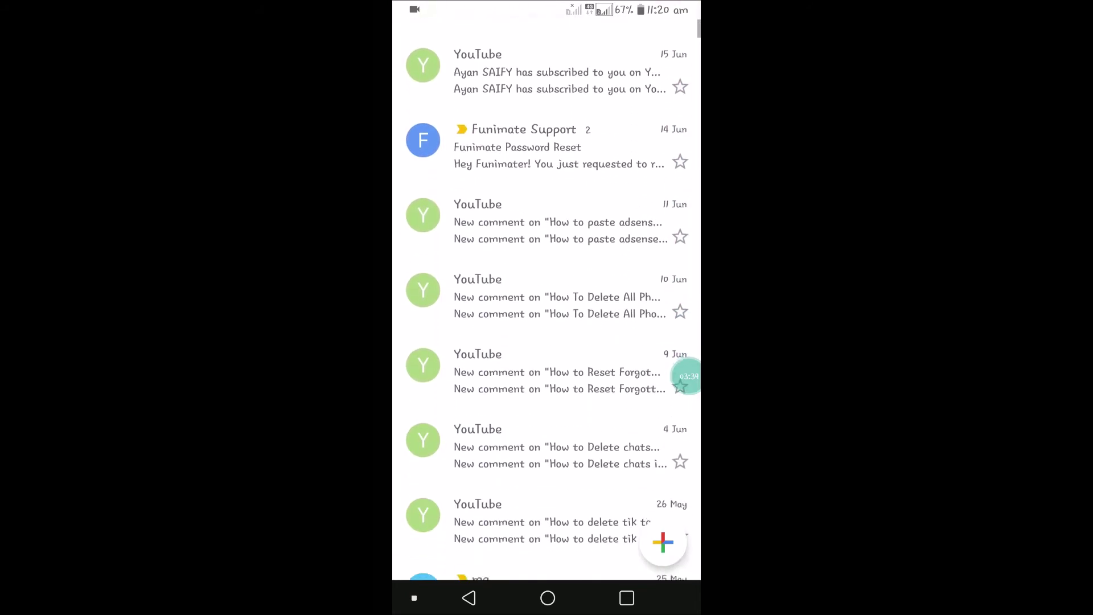
{"action": "scroll", "coordinate": [546, 308], "scroll_direction": "down", "scroll_amount": 3}
{"action": "scroll", "coordinate": [546, 307], "scroll_direction": "down", "scroll_amount": 1}
{"action": "scroll", "coordinate": [546, 308], "scroll_direction": "down", "scroll_amount": 3}
{"action": "scroll", "coordinate": [547, 308], "scroll_direction": "down", "scroll_amount": 2}
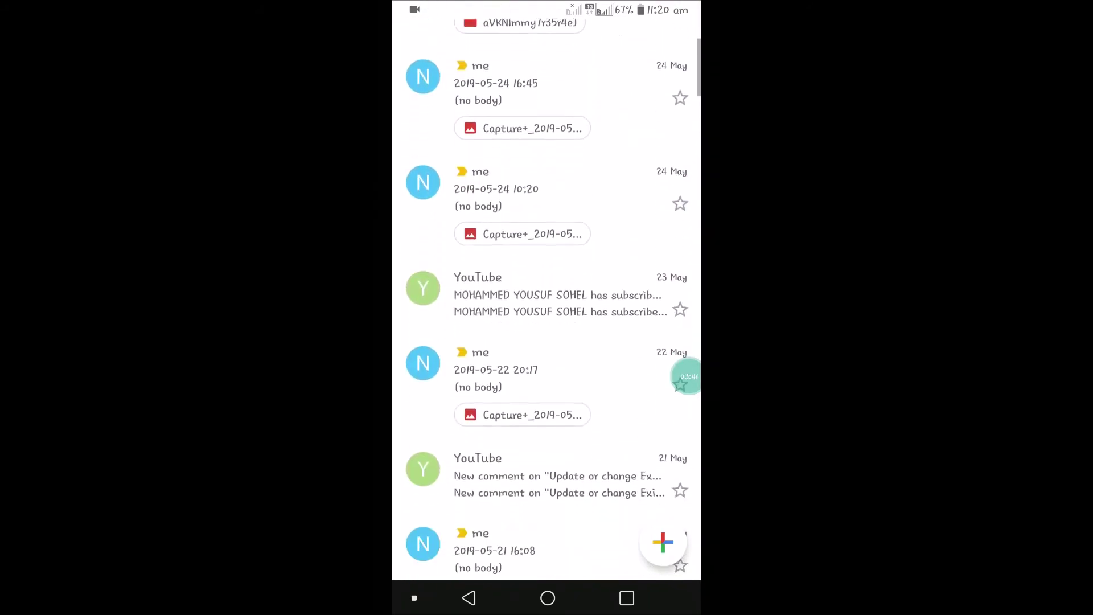
{"action": "scroll", "coordinate": [546, 307], "scroll_direction": "down", "scroll_amount": 1}
{"action": "scroll", "coordinate": [547, 307], "scroll_direction": "down", "scroll_amount": 3}
{"action": "scroll", "coordinate": [547, 307], "scroll_direction": "down", "scroll_amount": 2}
{"action": "scroll", "coordinate": [547, 308], "scroll_direction": "down", "scroll_amount": 2}
{"action": "scroll", "coordinate": [546, 307], "scroll_direction": "down", "scroll_amount": 2}
{"action": "scroll", "coordinate": [547, 308], "scroll_direction": "down", "scroll_amount": 2}
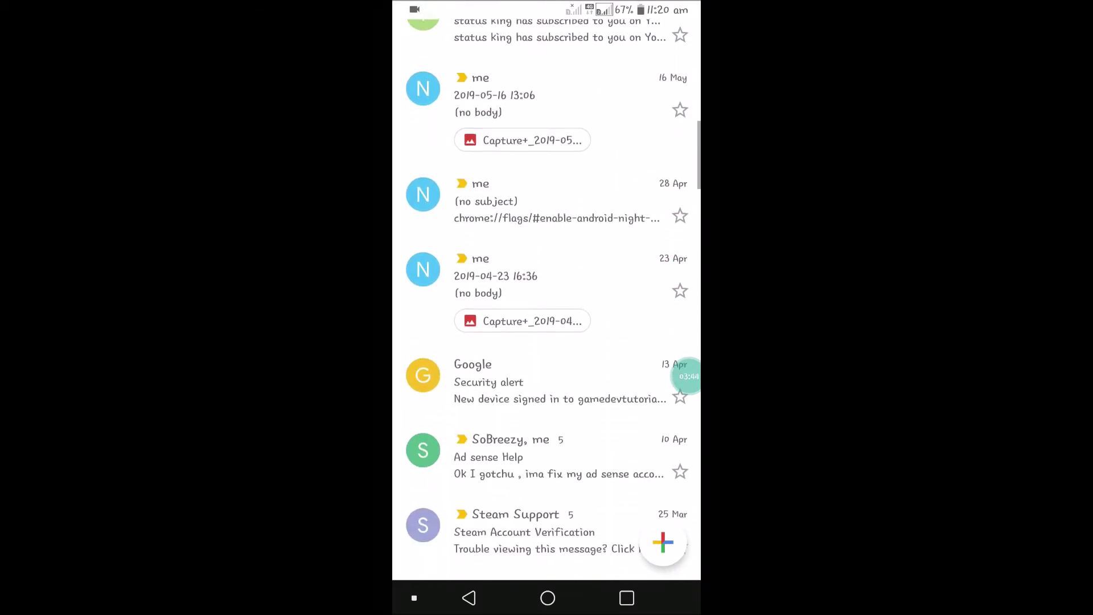
{"action": "scroll", "coordinate": [546, 308], "scroll_direction": "down", "scroll_amount": 1}
{"action": "scroll", "coordinate": [547, 307], "scroll_direction": "down", "scroll_amount": 1}
{"action": "mouse_move", "coordinate": [513, 280]}
{"action": "left_mouse_down"}
{"action": "mouse_move", "coordinate": [578, 280]}
{"action": "mouse_move", "coordinate": [512, 280]}
{"action": "left_mouse_up"}
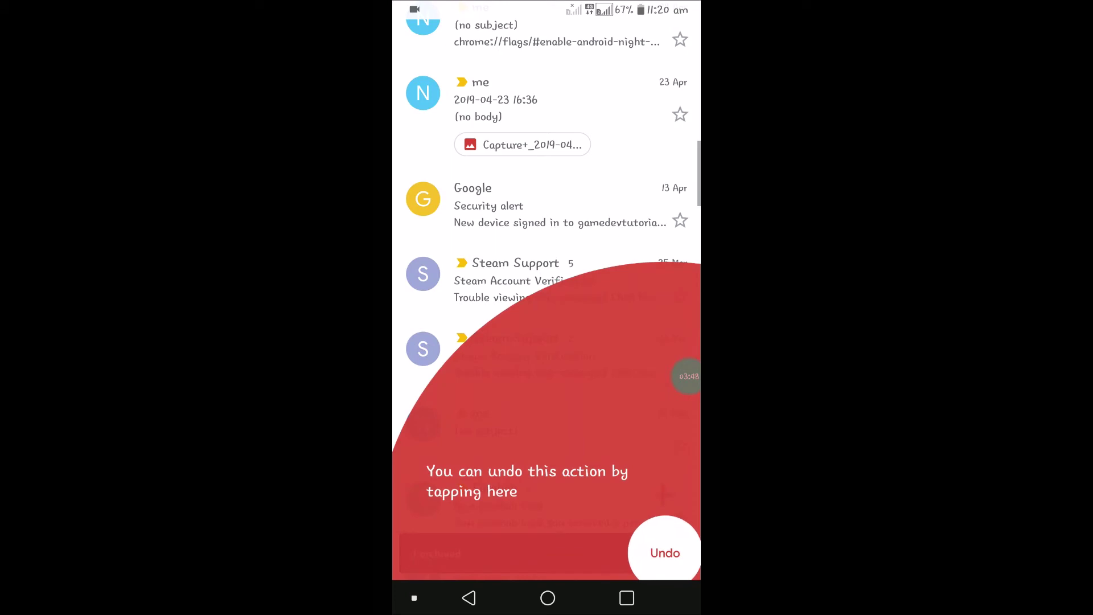
{"action": "left_click", "coordinate": [664, 552]}
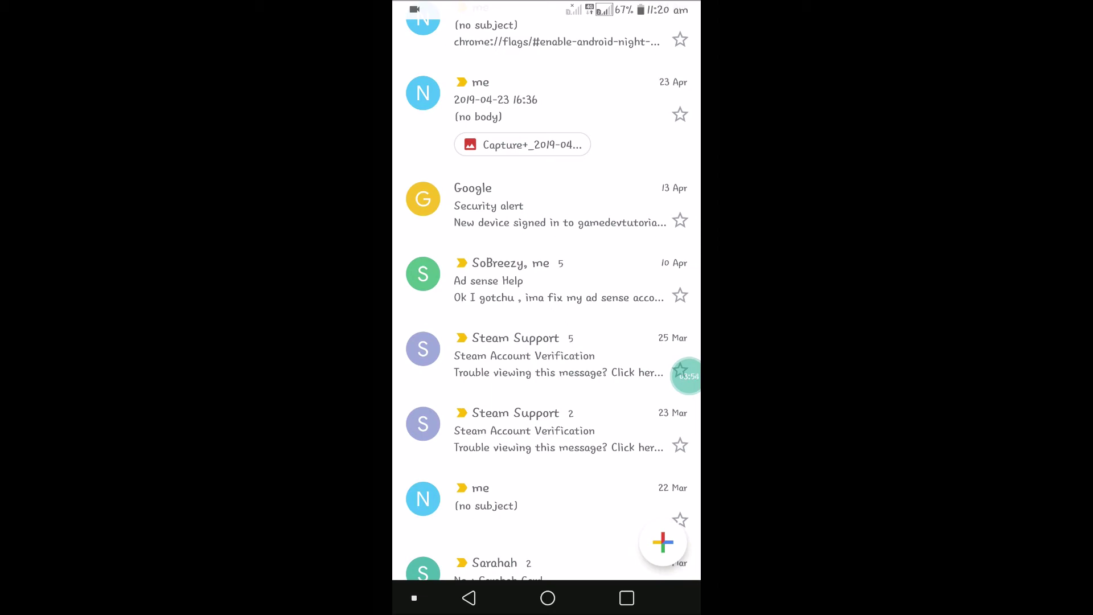
{"action": "scroll", "coordinate": [546, 307], "scroll_direction": "up", "scroll_amount": 15}
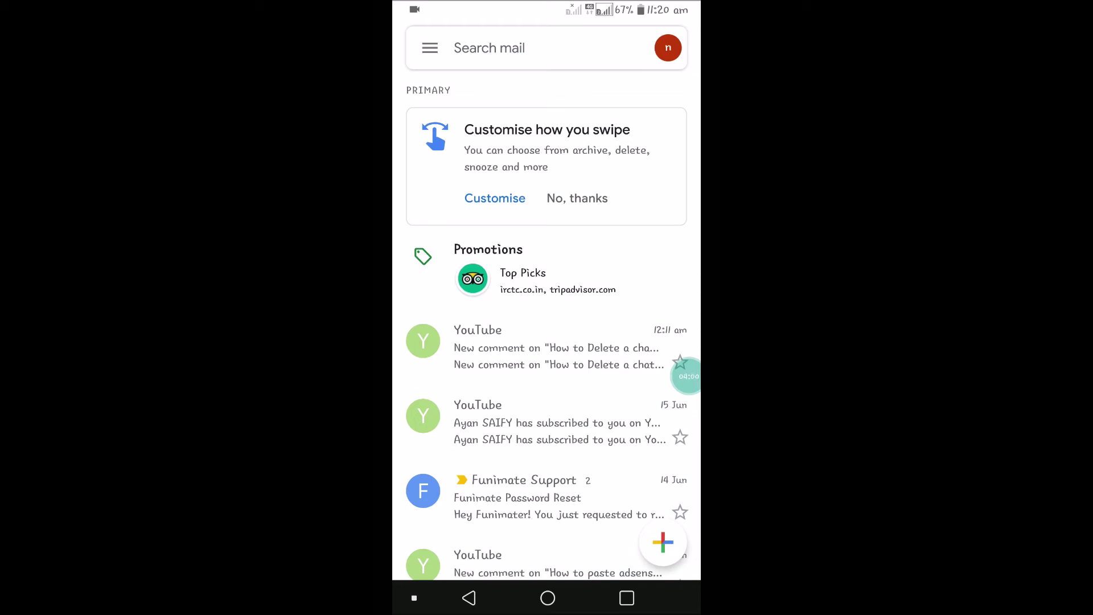
{"action": "scroll", "coordinate": [547, 307], "scroll_direction": "down", "scroll_amount": 10}
{"action": "scroll", "coordinate": [547, 307], "scroll_direction": "up", "scroll_amount": 10}
Archive the SoBreezy Ad sense Help conversation again.
{"action": "left_click", "coordinate": [512, 47]}
{"action": "left_click", "coordinate": [416, 43]}
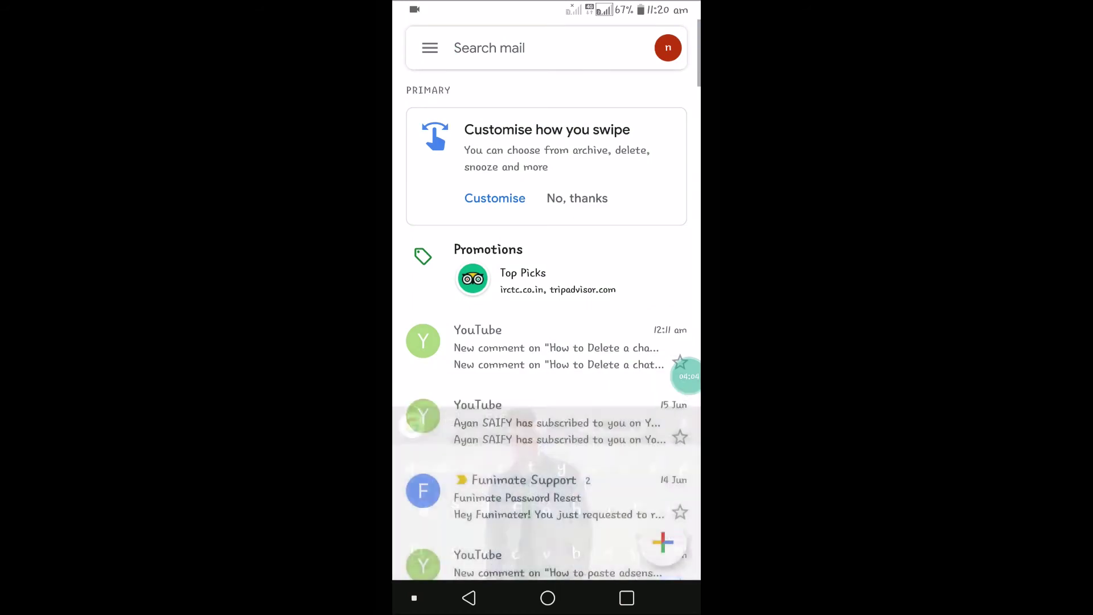
{"action": "scroll", "coordinate": [547, 307], "scroll_direction": "down", "scroll_amount": 3}
{"action": "scroll", "coordinate": [547, 308], "scroll_direction": "down", "scroll_amount": 3}
{"action": "scroll", "coordinate": [547, 307], "scroll_direction": "down", "scroll_amount": 2}
{"action": "scroll", "coordinate": [547, 308], "scroll_direction": "down", "scroll_amount": 2}
{"action": "scroll", "coordinate": [547, 307], "scroll_direction": "down", "scroll_amount": 3}
{"action": "scroll", "coordinate": [547, 308], "scroll_direction": "down", "scroll_amount": 2}
{"action": "scroll", "coordinate": [546, 308], "scroll_direction": "down", "scroll_amount": 2}
{"action": "scroll", "coordinate": [547, 308], "scroll_direction": "down", "scroll_amount": 3}
{"action": "scroll", "coordinate": [547, 308], "scroll_direction": "down", "scroll_amount": 2}
{"action": "scroll", "coordinate": [546, 308], "scroll_direction": "down", "scroll_amount": 2}
{"action": "scroll", "coordinate": [546, 307], "scroll_direction": "down", "scroll_amount": 3}
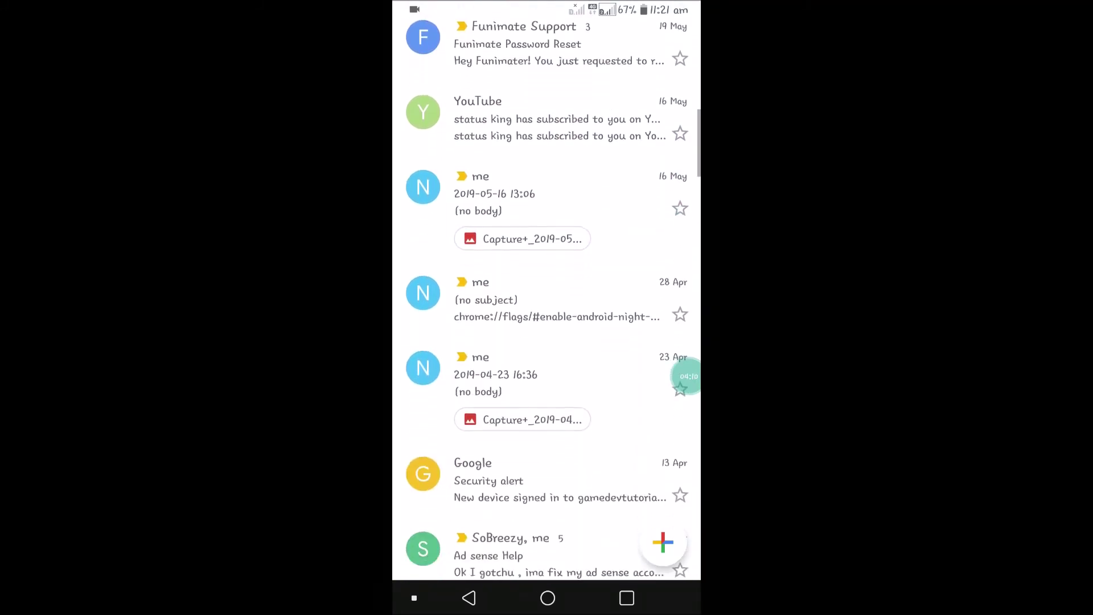
{"action": "scroll", "coordinate": [547, 308], "scroll_direction": "down", "scroll_amount": 3}
{"action": "scroll", "coordinate": [546, 308], "scroll_direction": "down", "scroll_amount": 2}
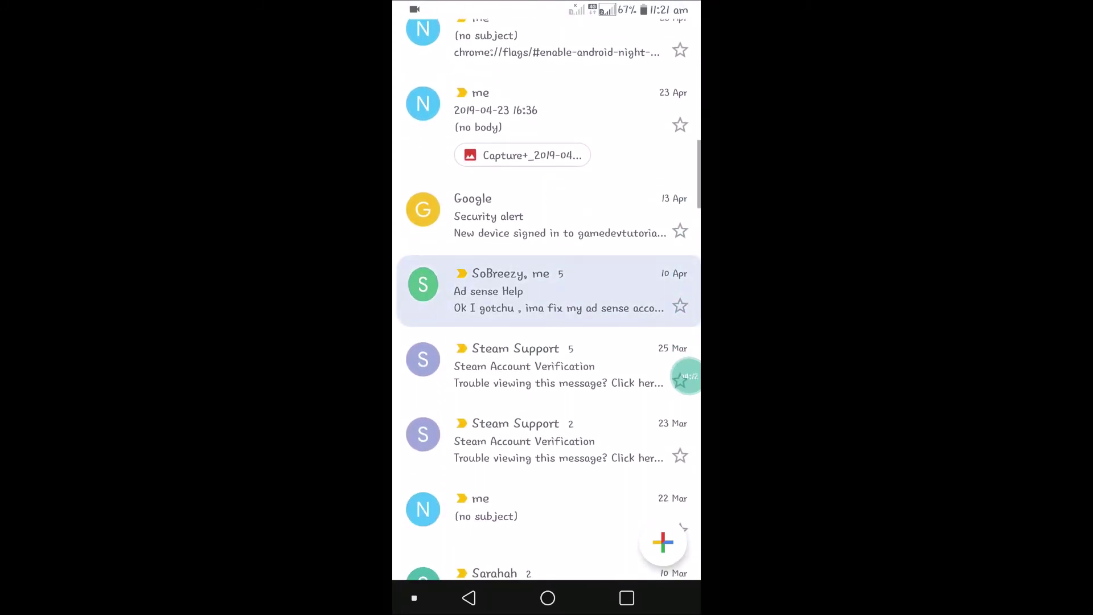
{"action": "left_click", "coordinate": [564, 42]}
{"action": "scroll", "coordinate": [546, 308], "scroll_direction": "up", "scroll_amount": 10}
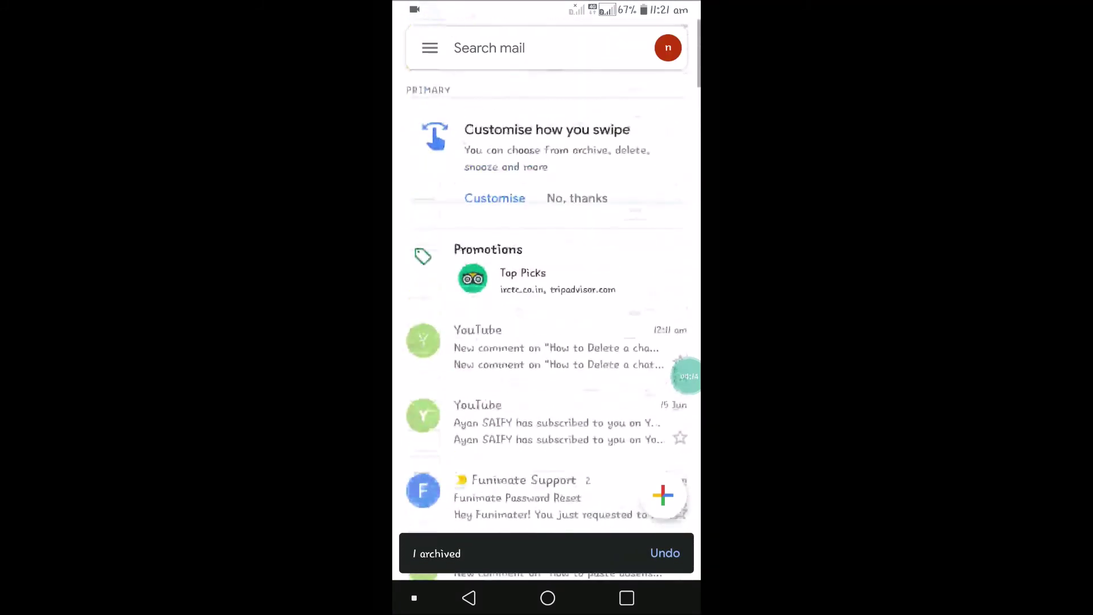
Search for 'sobreezy' and move the Ad sense Help result back to Inbox.
{"action": "left_click", "coordinate": [489, 48]}
{"action": "left_click", "coordinate": [483, 92]}
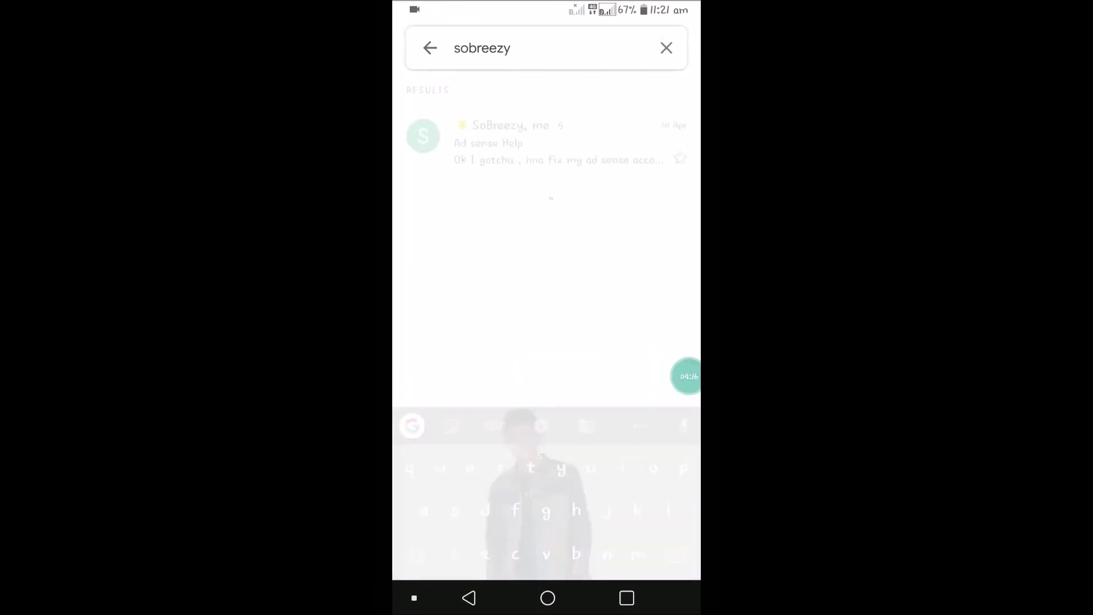
{"action": "left_click", "coordinate": [547, 141]}
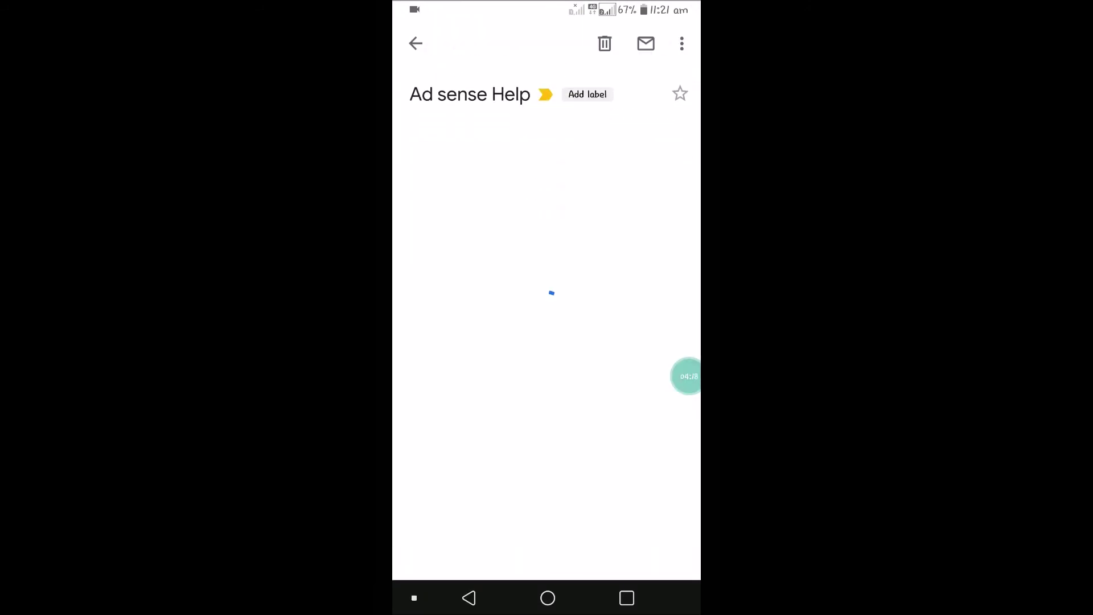
{"action": "left_click", "coordinate": [682, 42]}
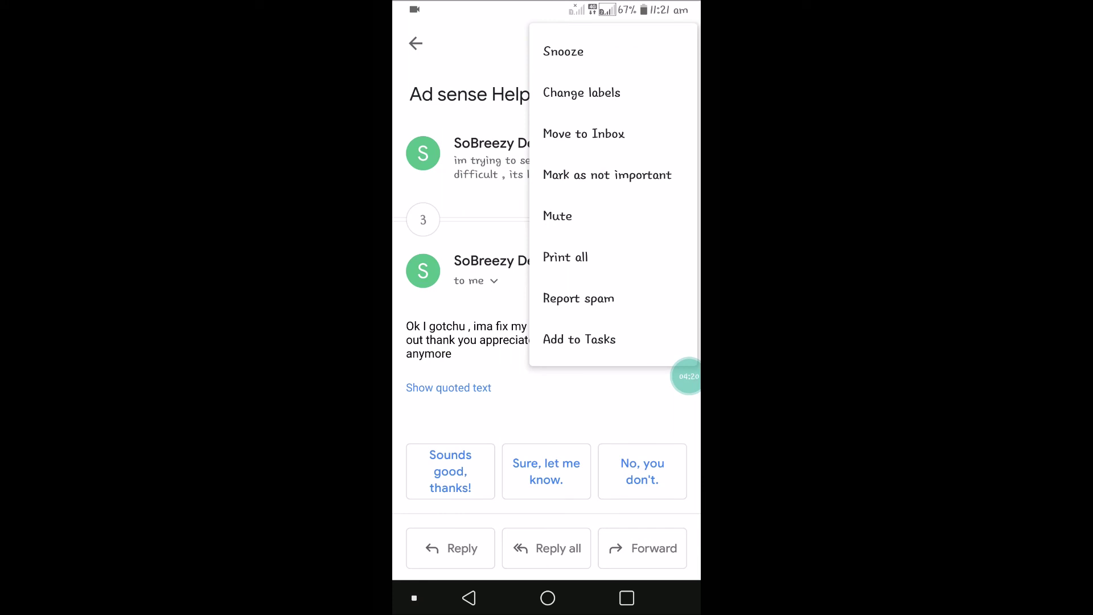
{"action": "left_click", "coordinate": [583, 134]}
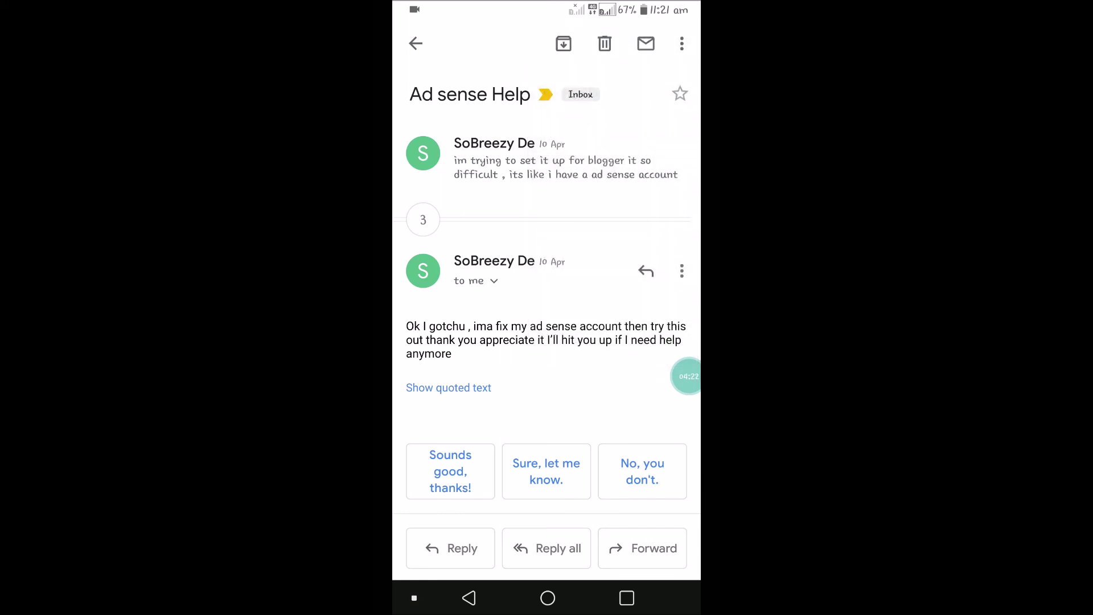